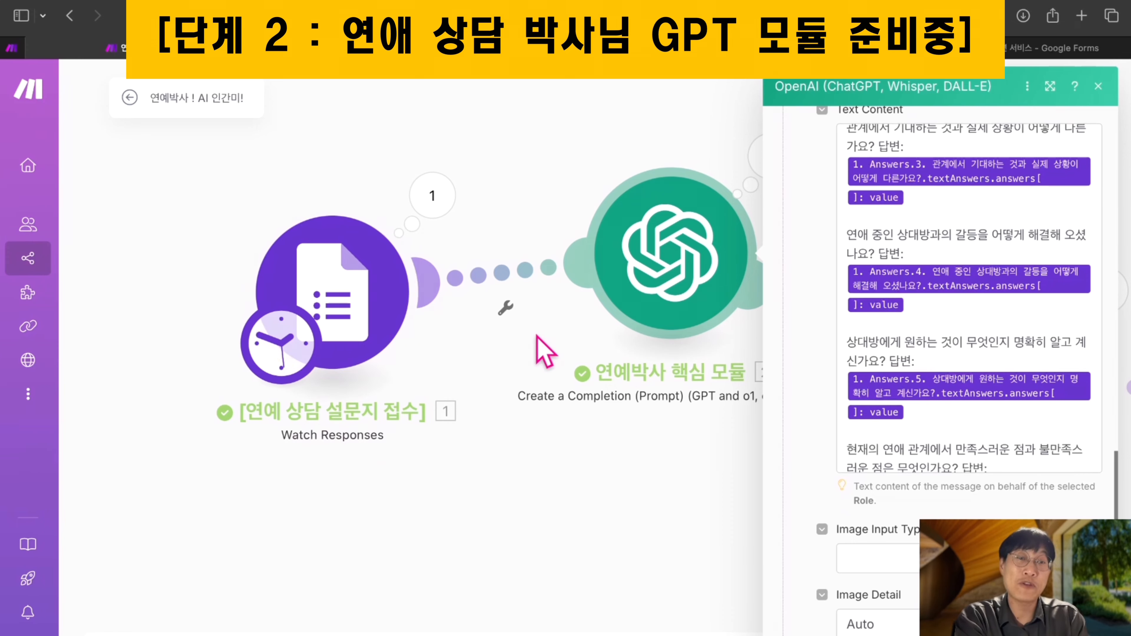
Examine the answer mappings in the GPT module's final message and expand question 1's Grade and textAnswers data down to its value
scroll(918, 343, "up", 3)
scroll(919, 343, "up", 5)
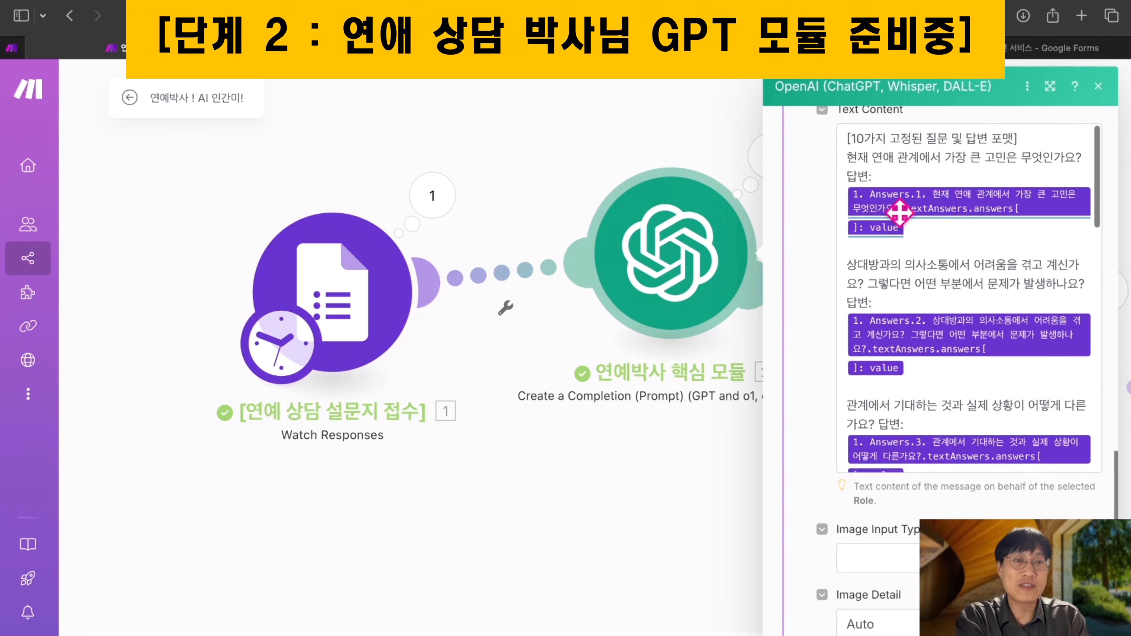
left_click(900, 212)
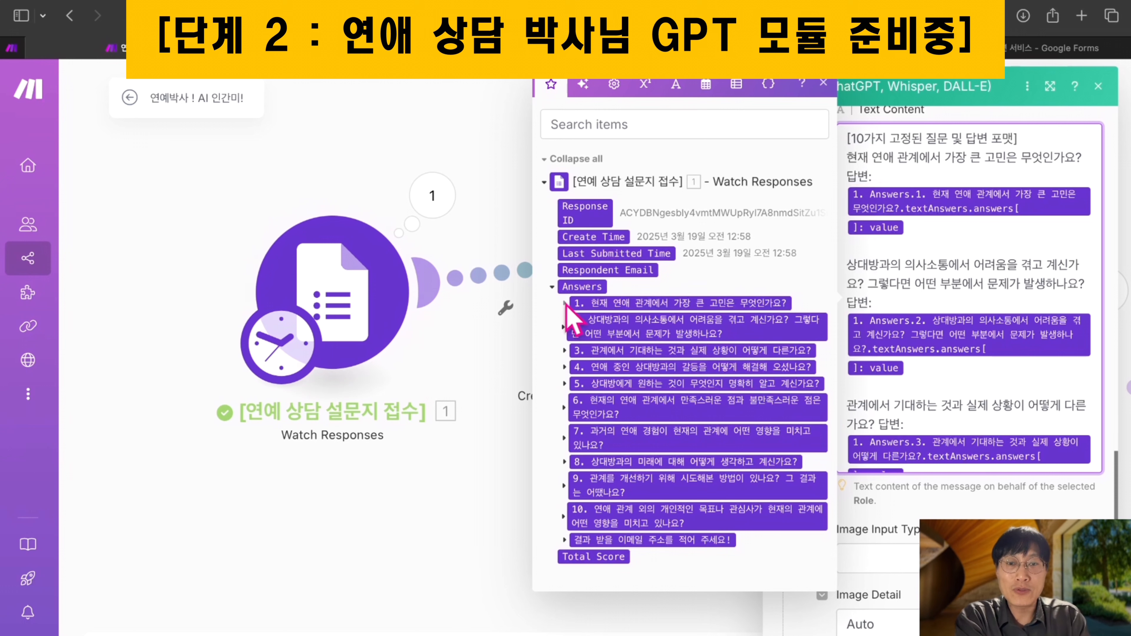
left_click(565, 304)
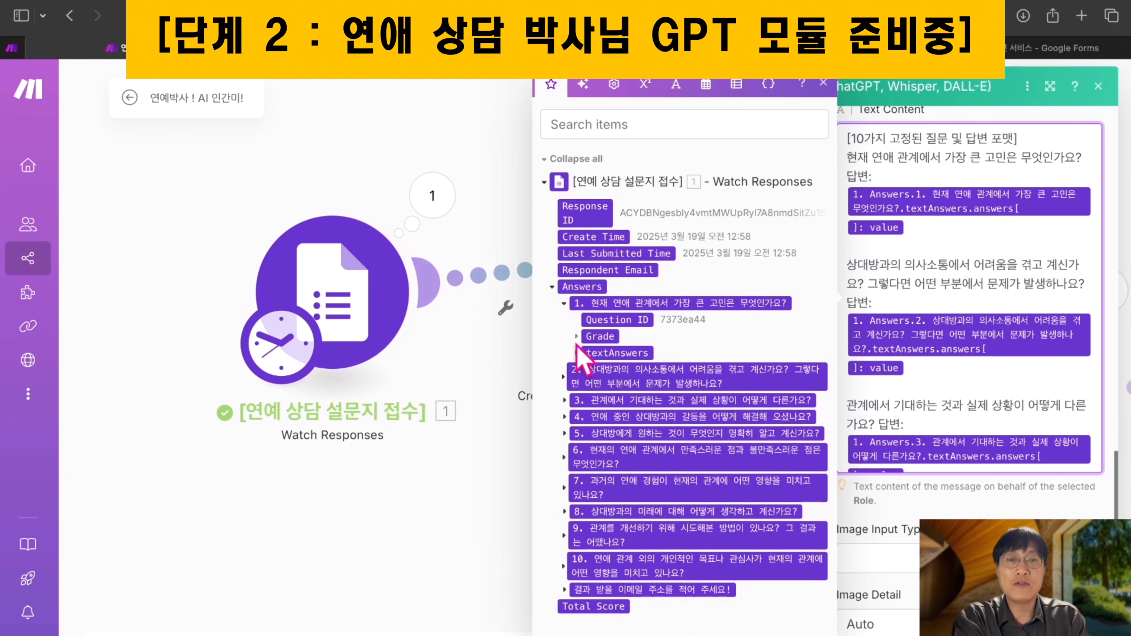
left_click(577, 337)
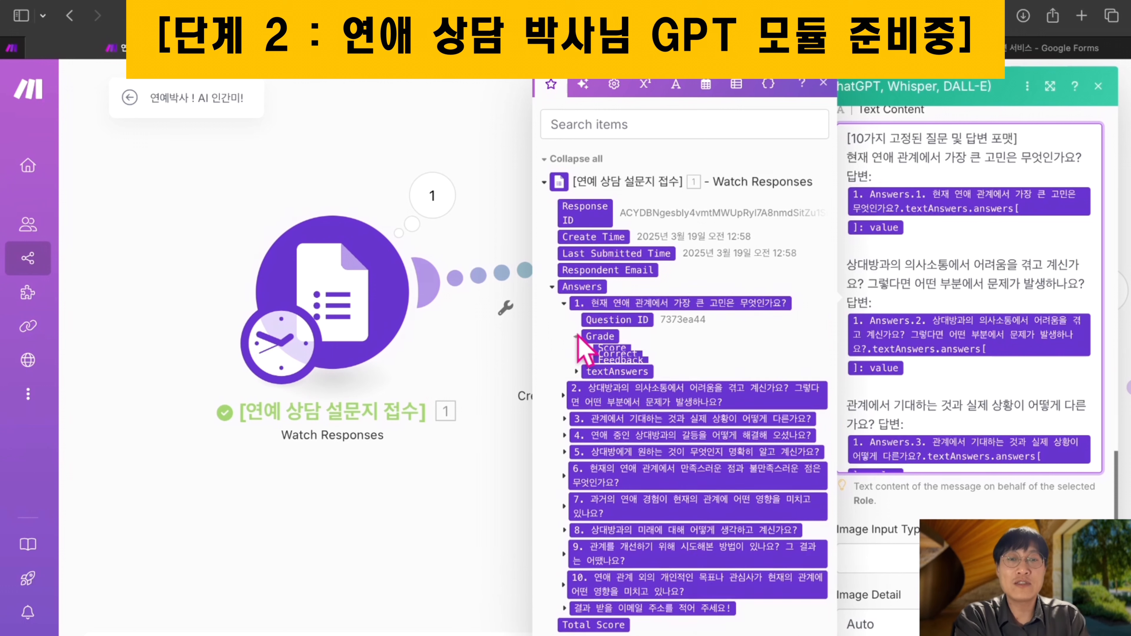
left_click(577, 402)
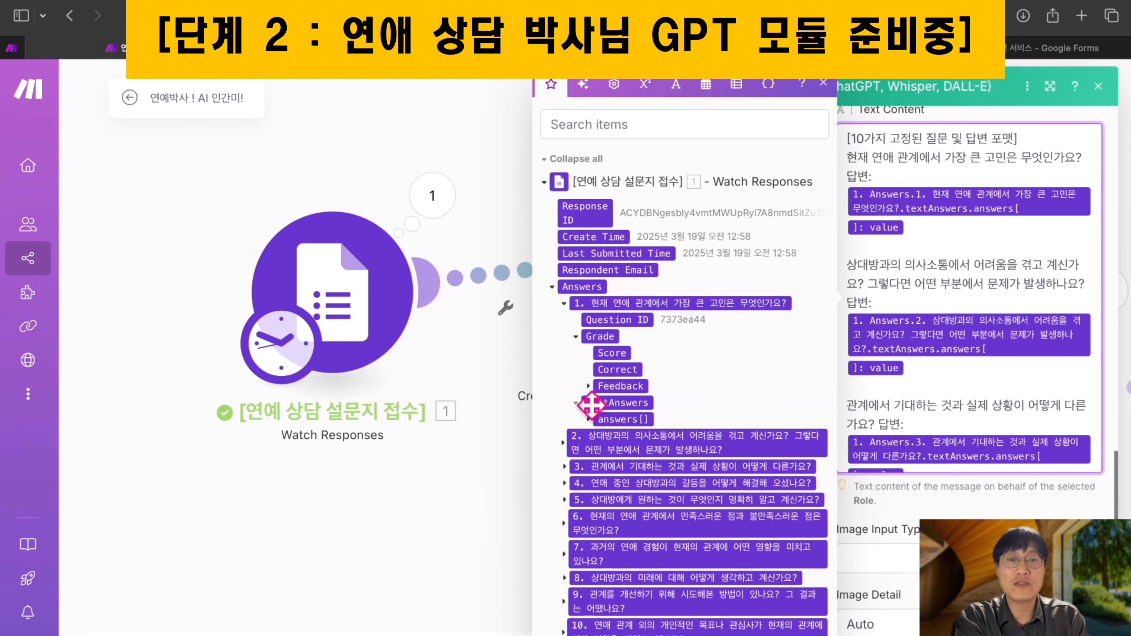
left_click(589, 420)
scroll(610, 411, "down", 1)
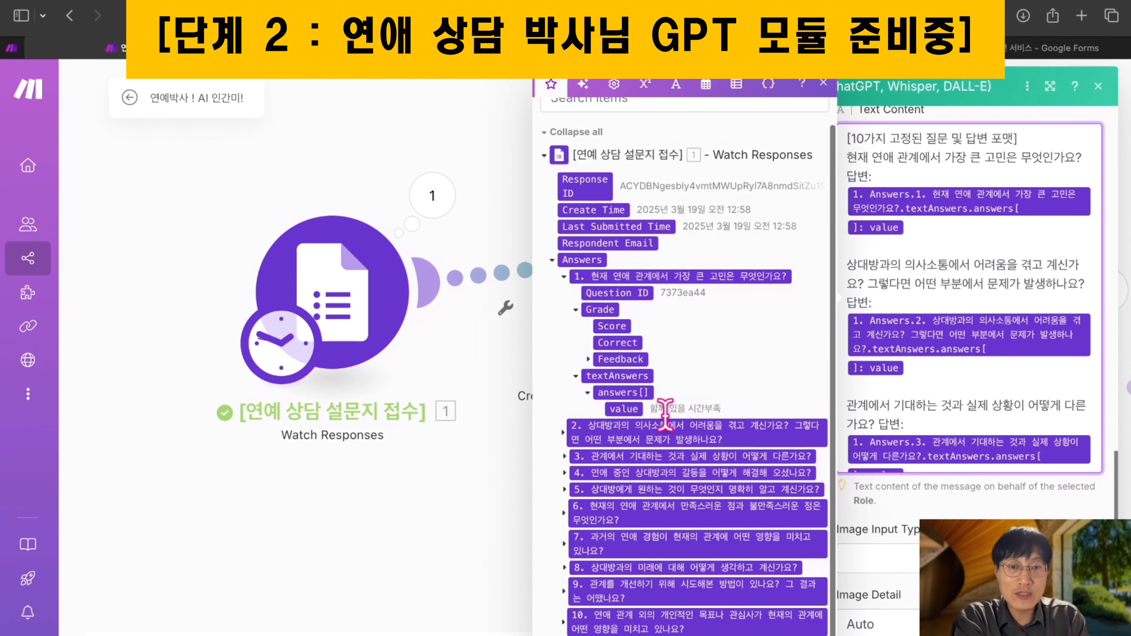
left_click_drag(629, 410, 680, 426)
left_click(823, 84)
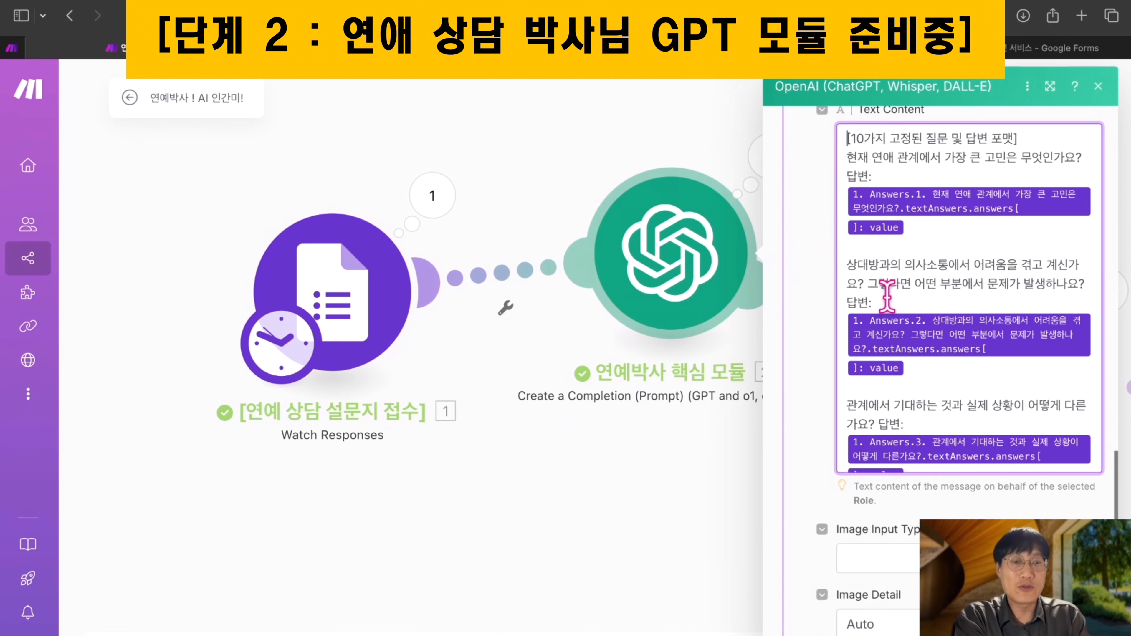
Review the question-and-answer message and the system prompt messages in the GPT module, and close its settings
scroll(888, 295, "down", 3)
scroll(887, 295, "down", 5)
scroll(972, 323, "up", 10)
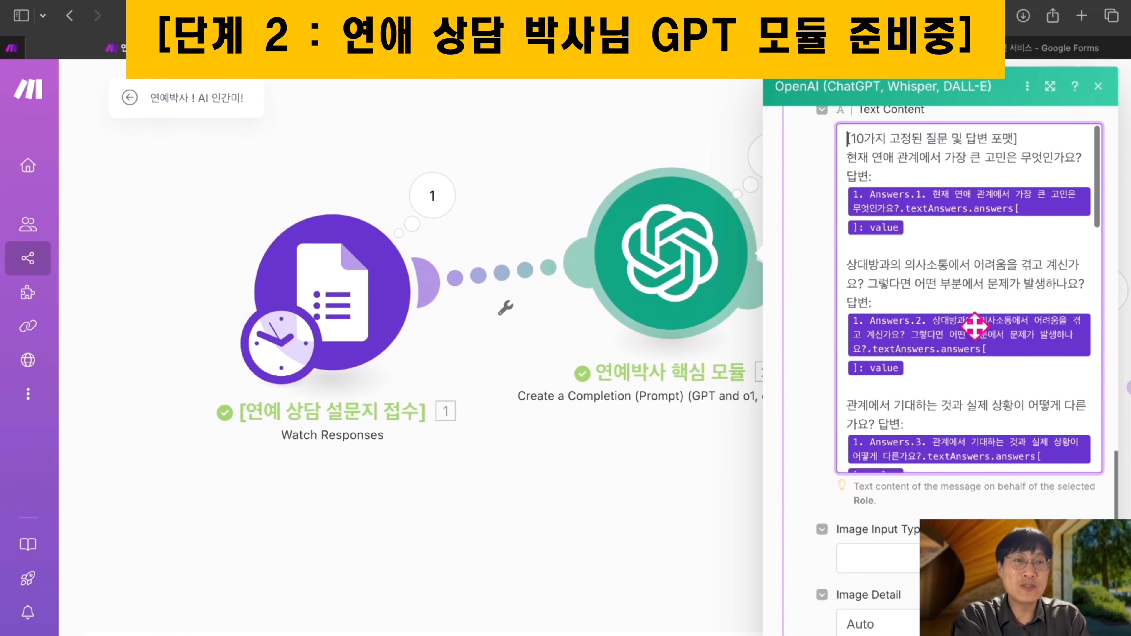
scroll(975, 326, "down", 2)
scroll(974, 327, "down", 10)
scroll(975, 327, "up", 12)
scroll(950, 316, "up", 12)
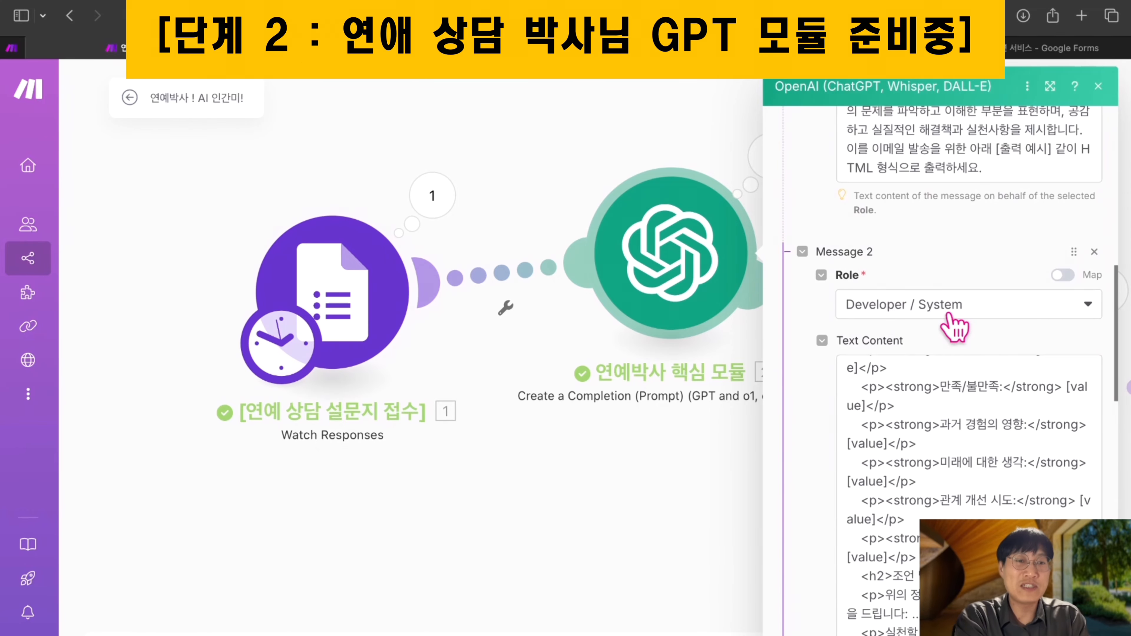
scroll(953, 325, "up", 2)
scroll(871, 542, "down", 5)
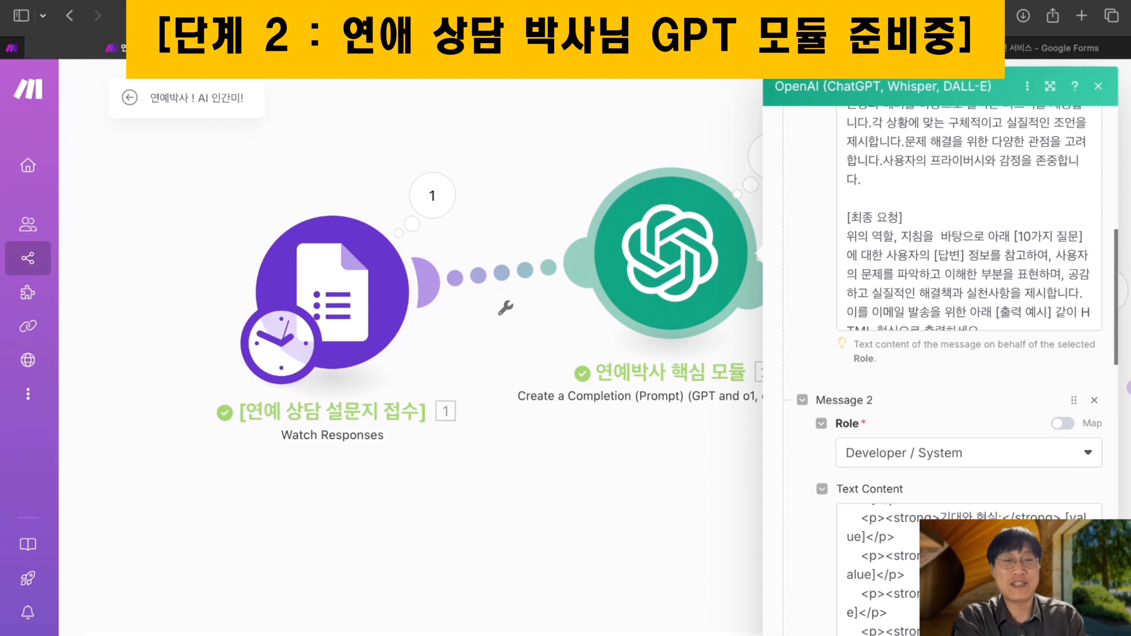
left_click(1022, 629)
scroll(803, 464, "right", 4)
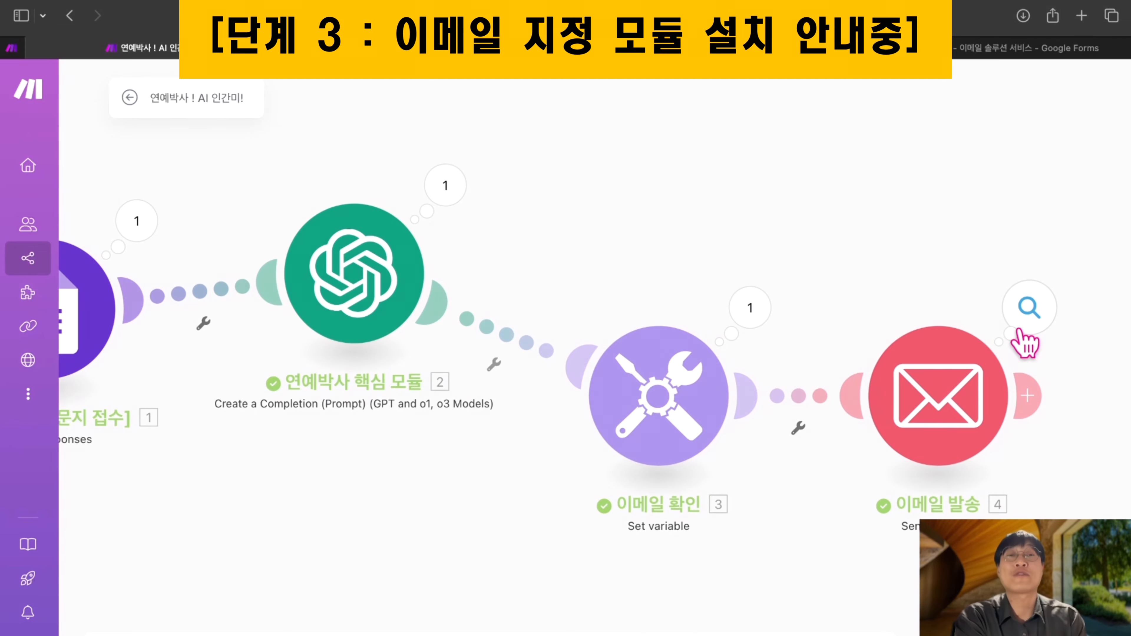
Inspect the 이메일 확인 module's output and its variable value mapping to the form's email answer, and save its settings
left_click(752, 314)
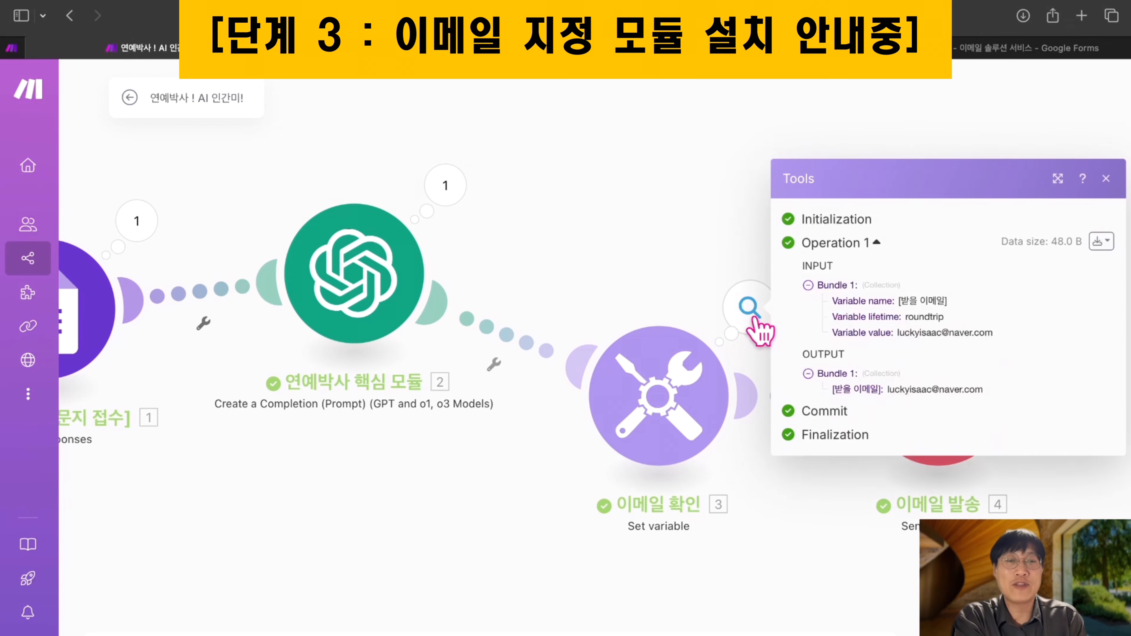
left_click(682, 404)
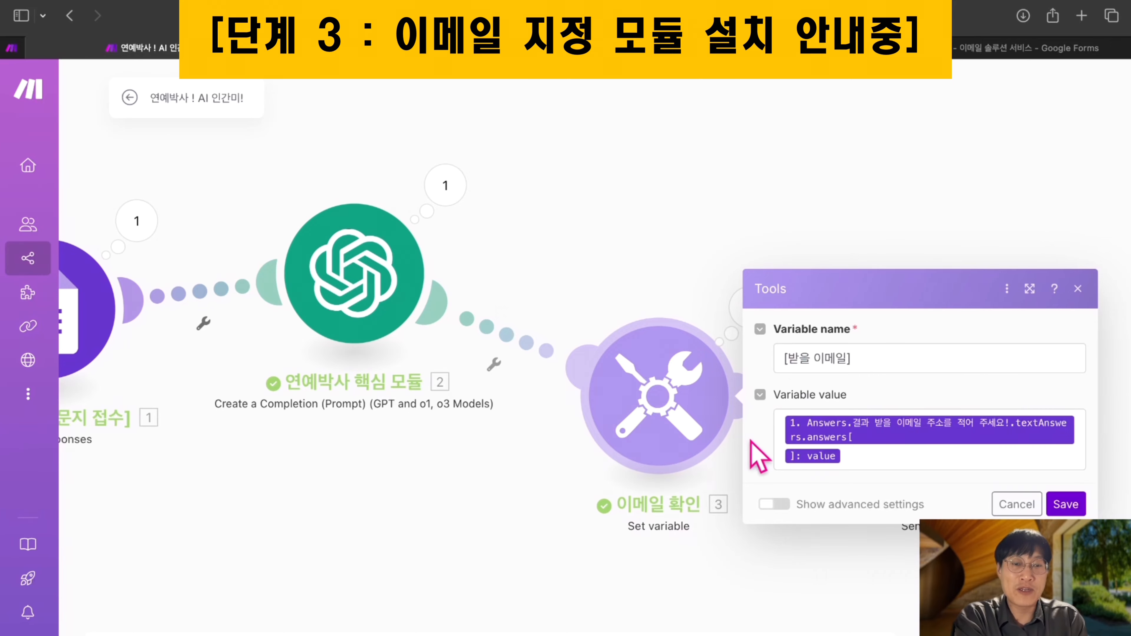
left_click(841, 430)
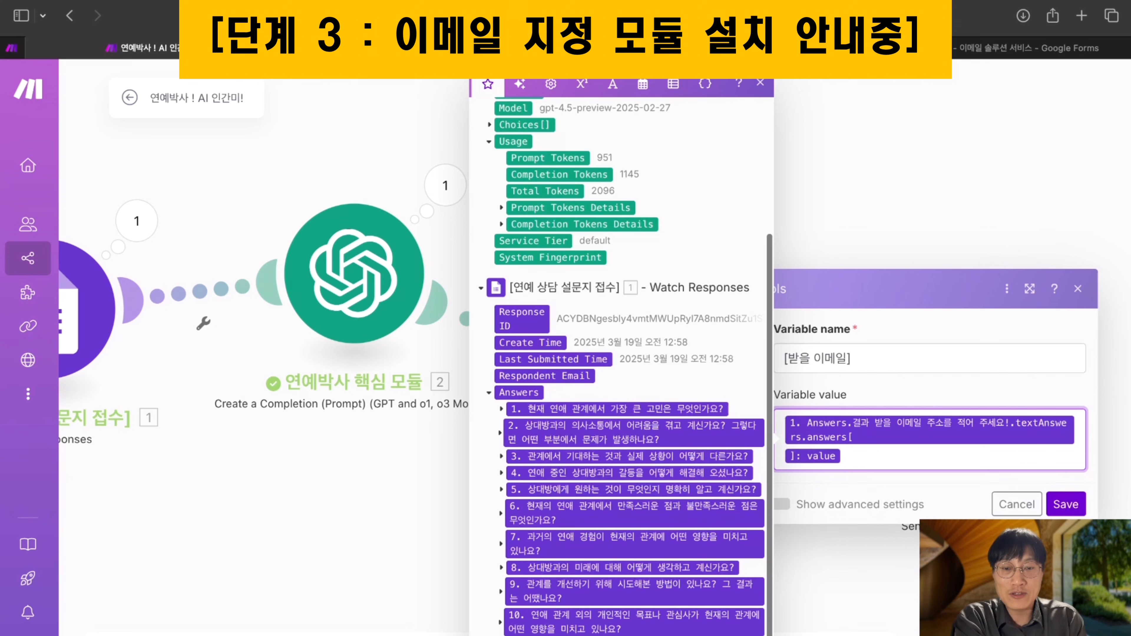
scroll(629, 431, "down", 2)
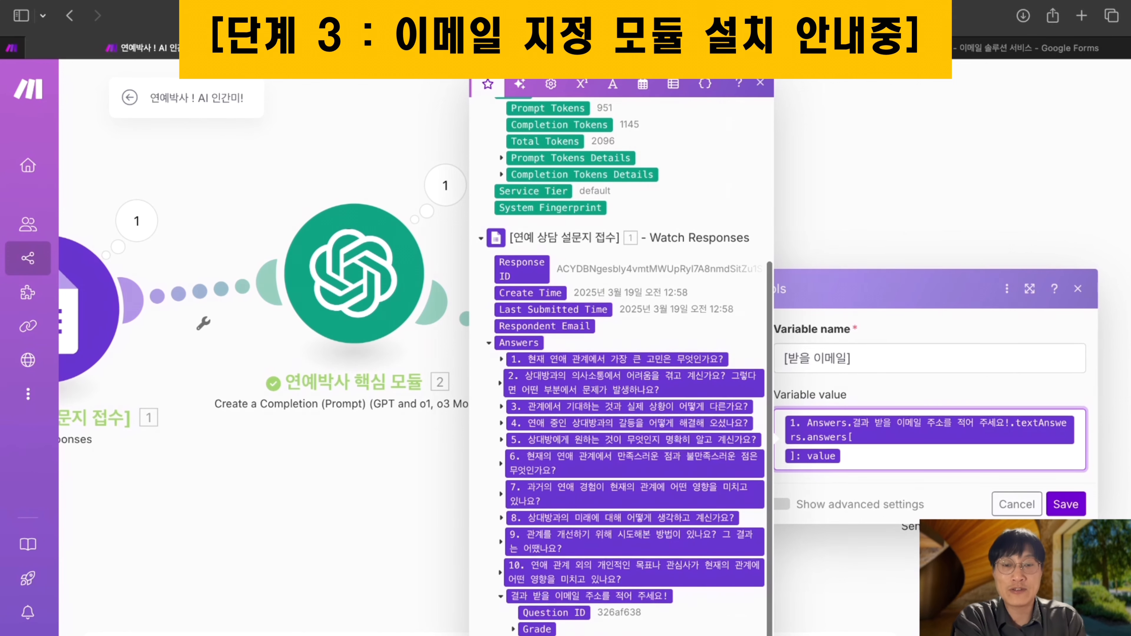
scroll(625, 367, "down", 1)
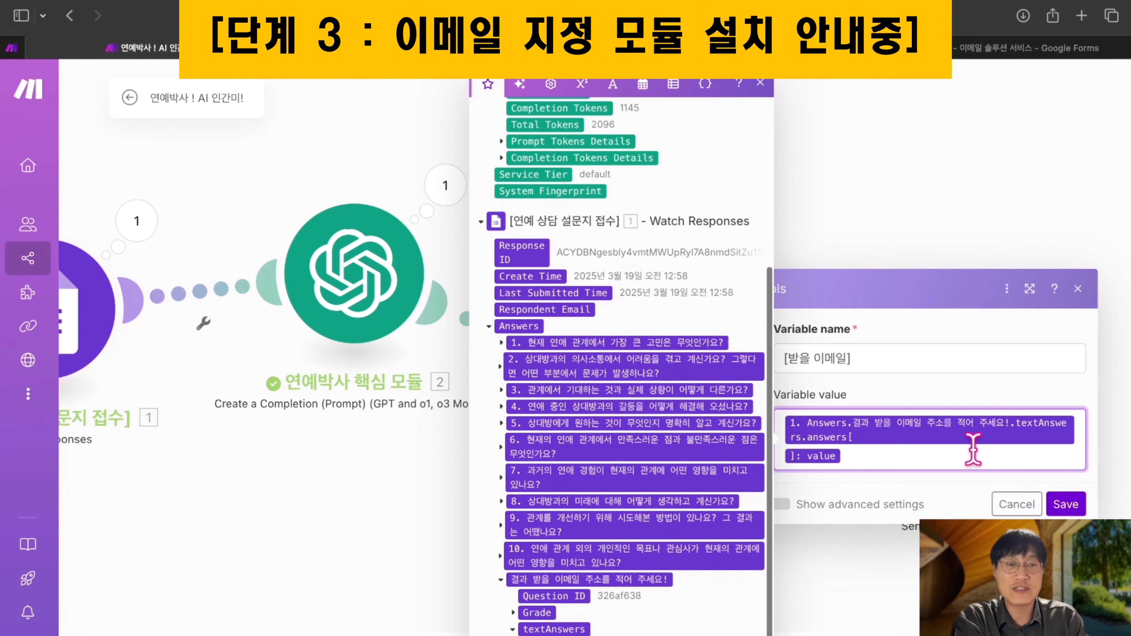
left_click(1066, 504)
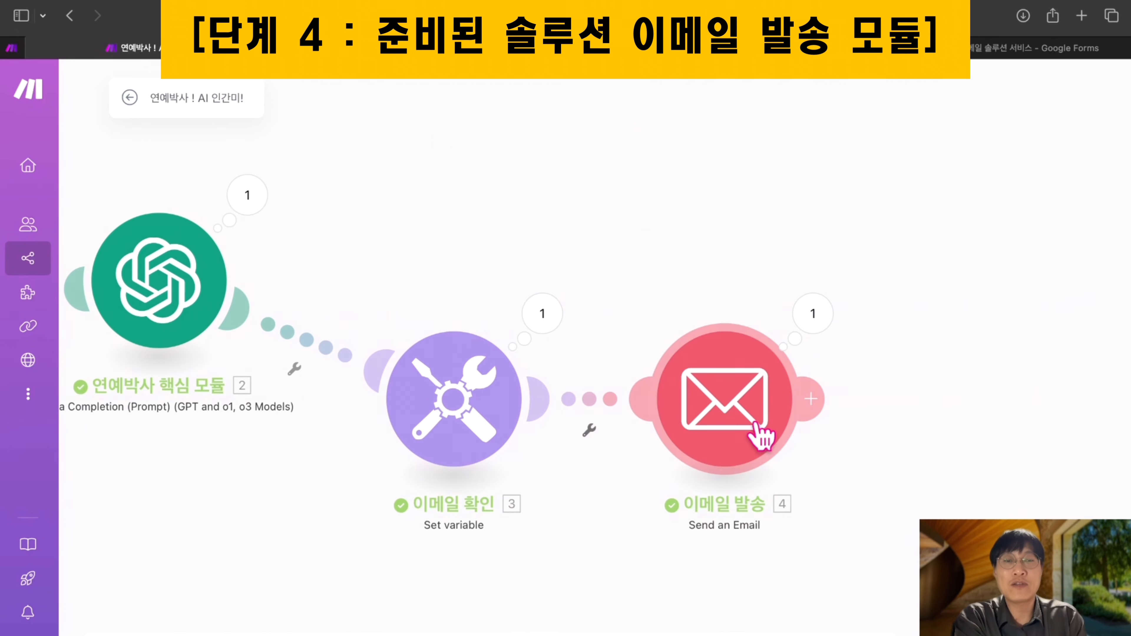
Open the 이메일 발송 module's settings and check which variable is mapped to Email address 1
left_click(753, 428)
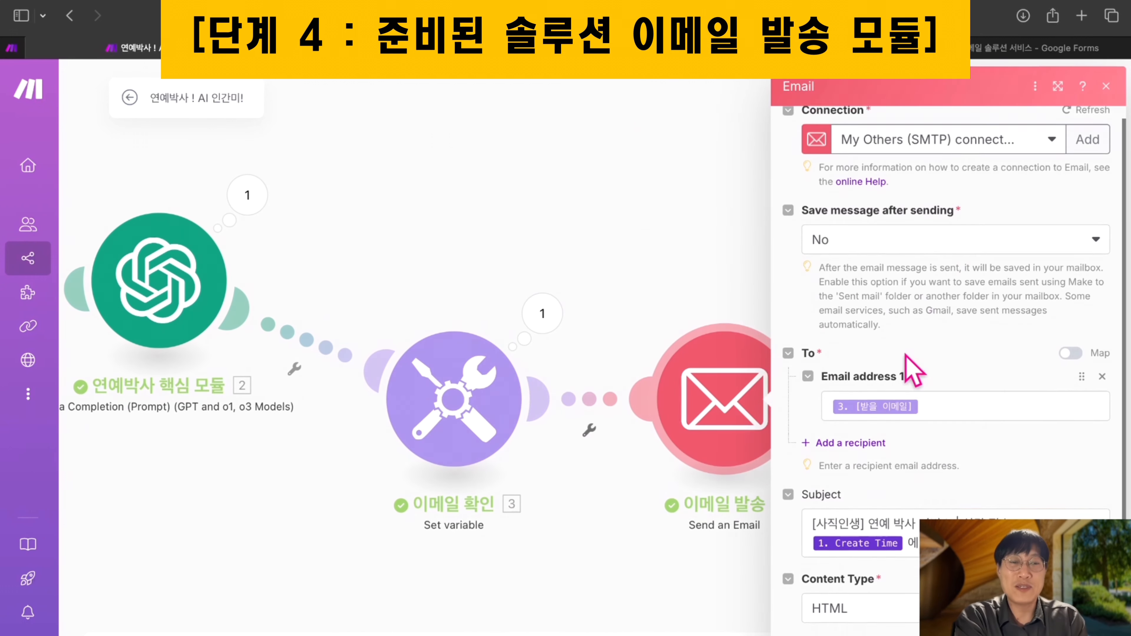
scroll(909, 370, "down", 3)
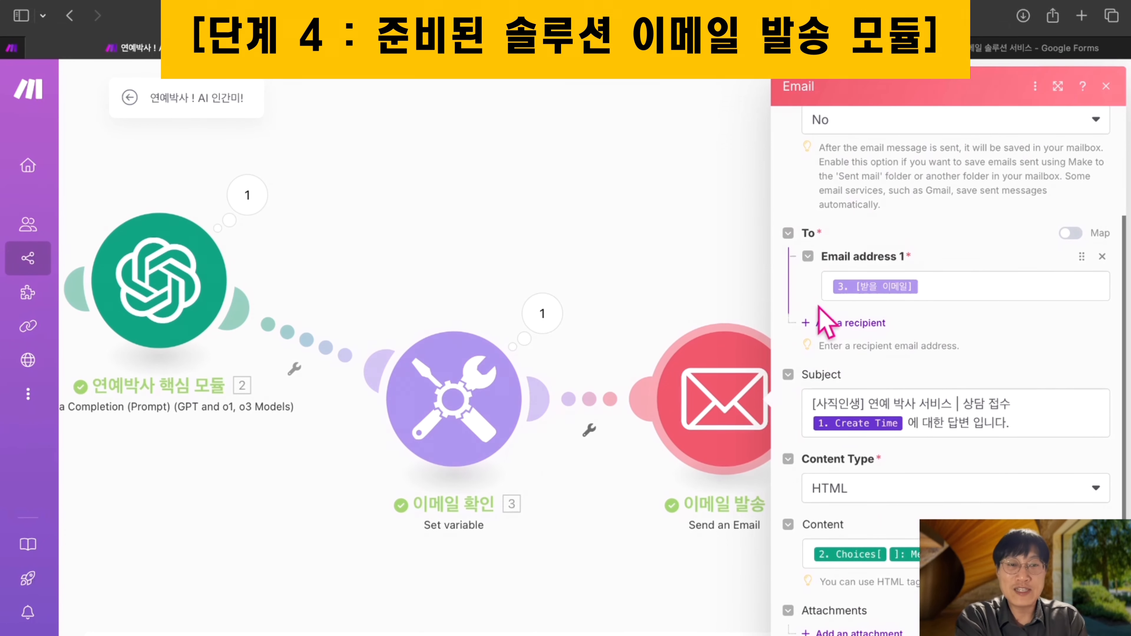
left_click(871, 286)
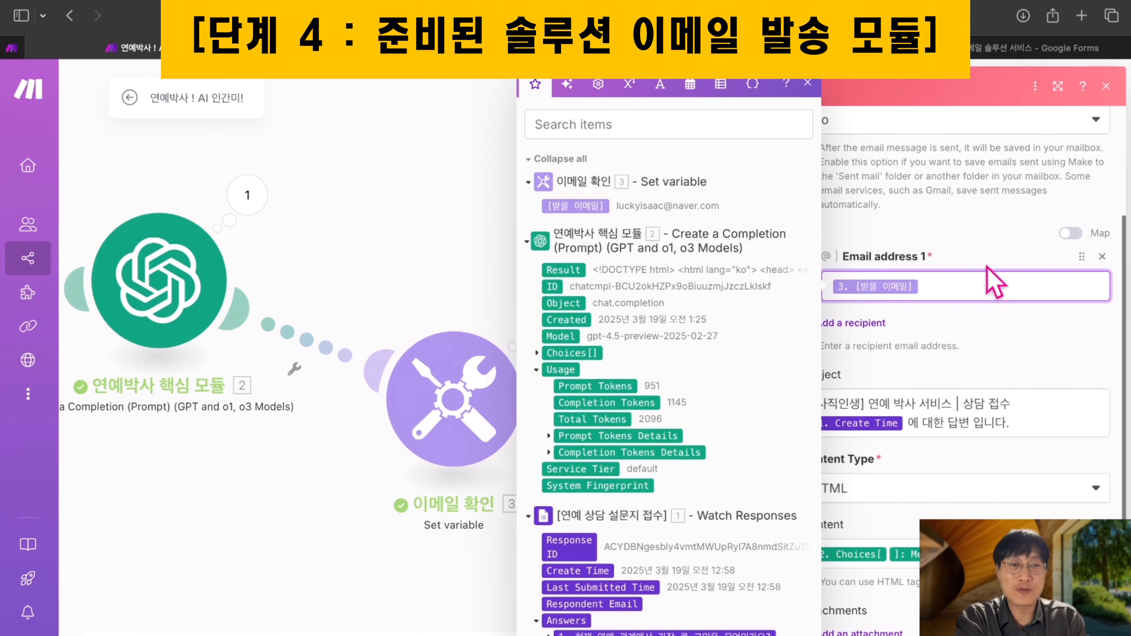
left_click(808, 83)
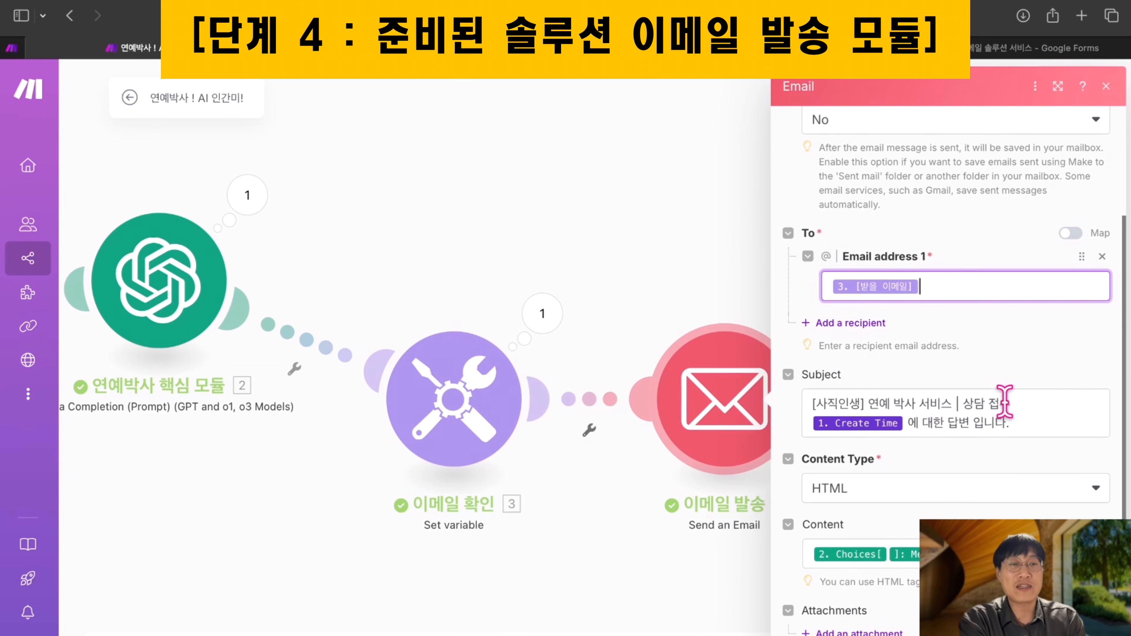
Change the end of the email subject after "에 대한" to "문제 해결 메일링 서비스 입니다!"
left_click(890, 429)
scroll(663, 410, "down", 3)
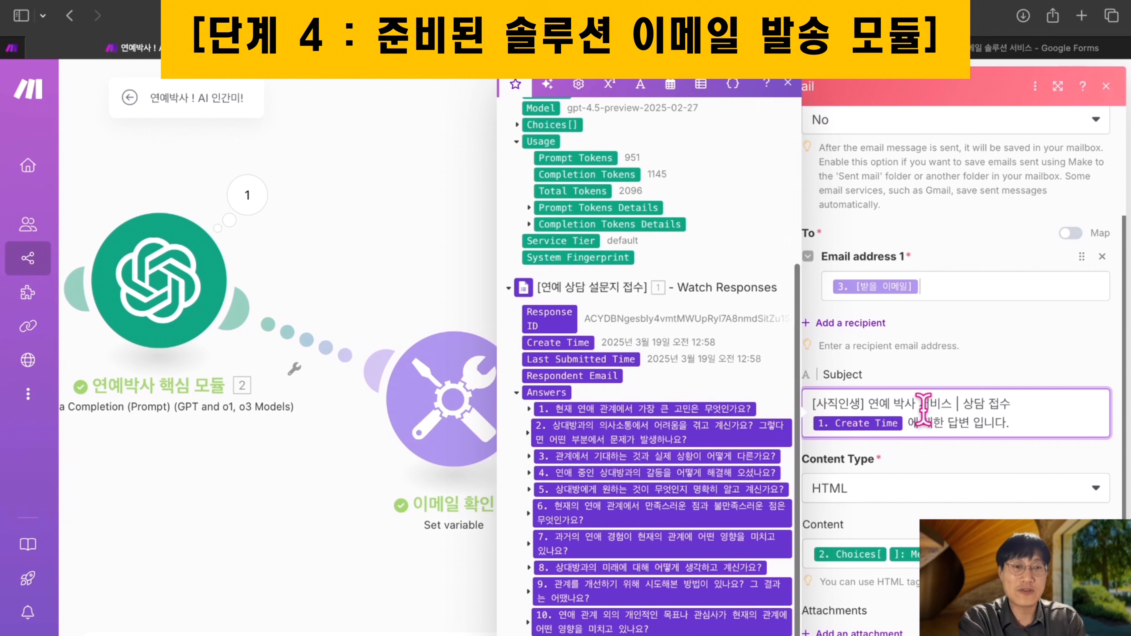
left_click(788, 83)
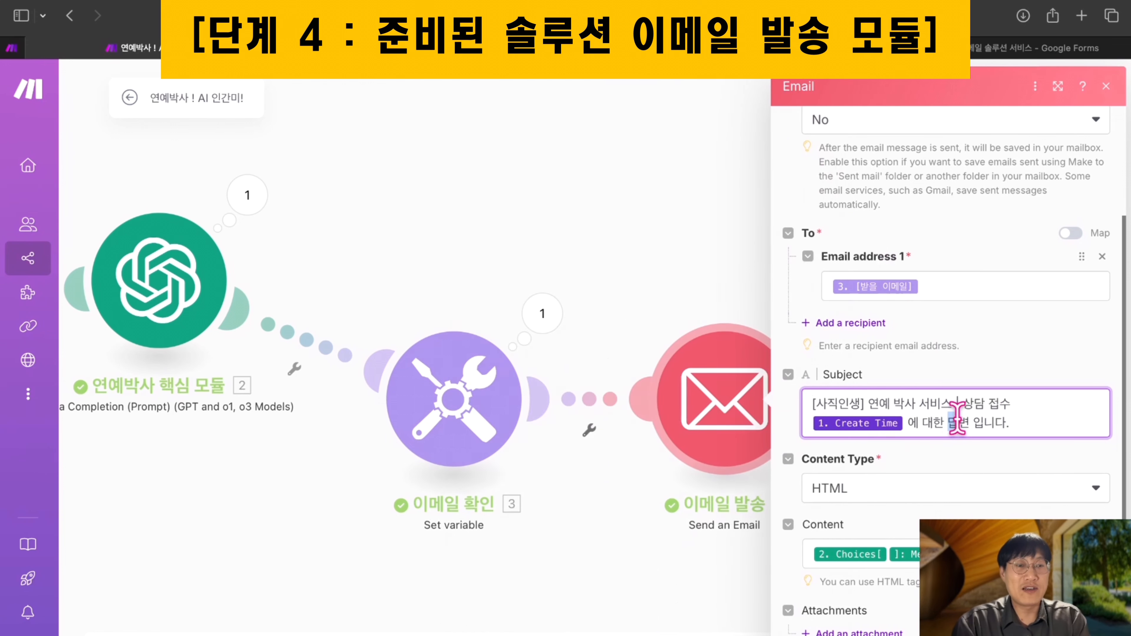
left_click_drag(948, 422, 1039, 419)
type("문제 해결 메일링 서비스 입니다!")
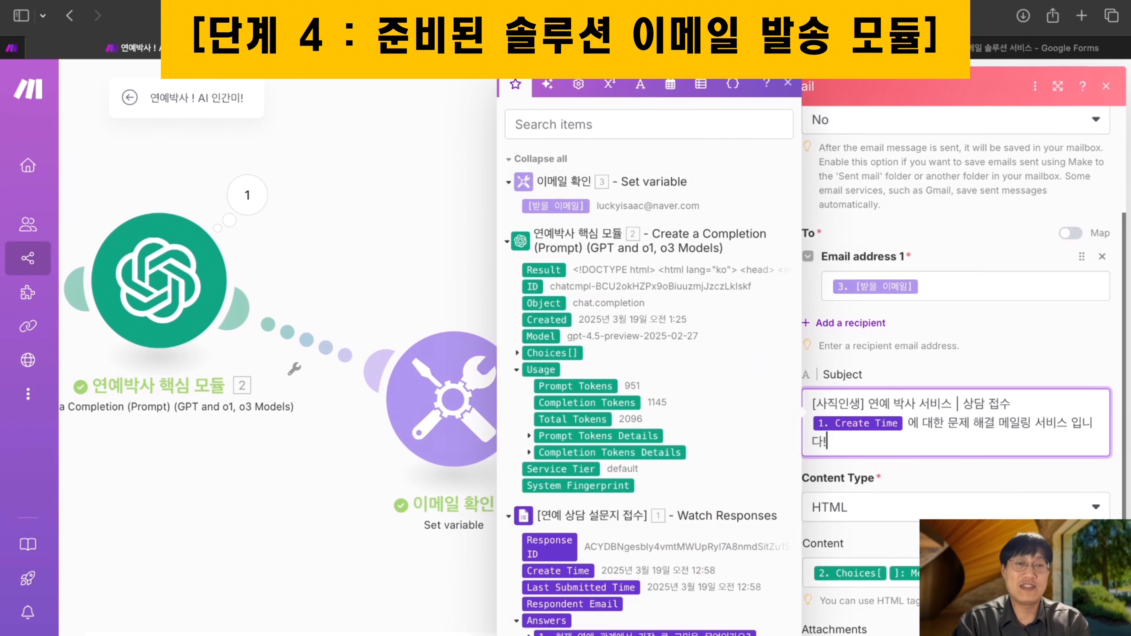
left_click(787, 83)
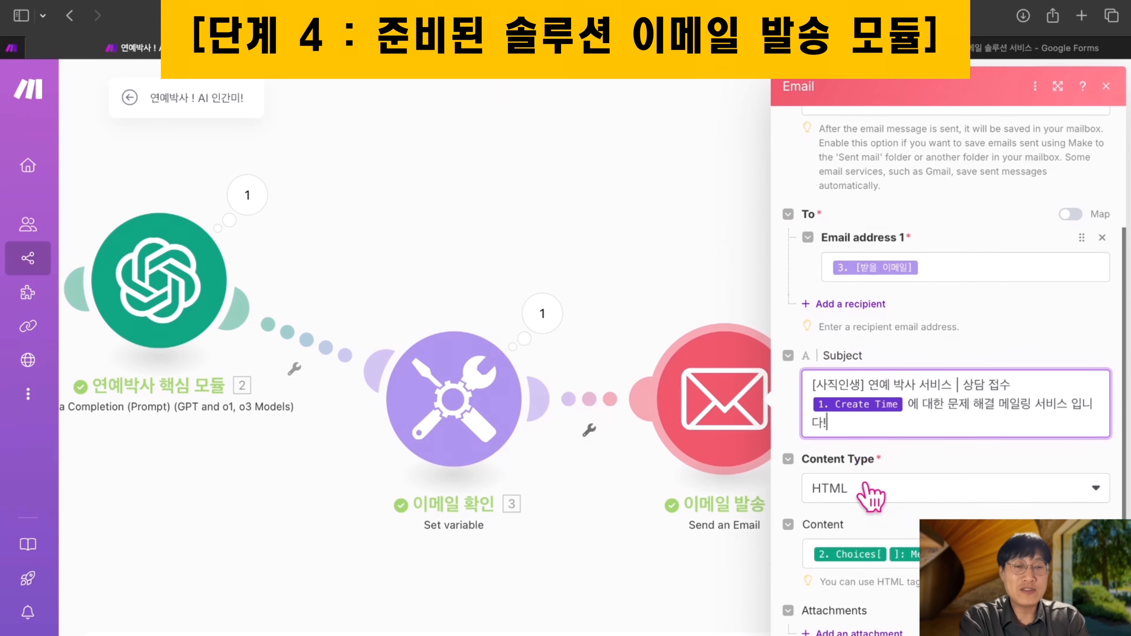
Examine the GPT module's Choices[] data that feeds the email's Content field
left_click(900, 546)
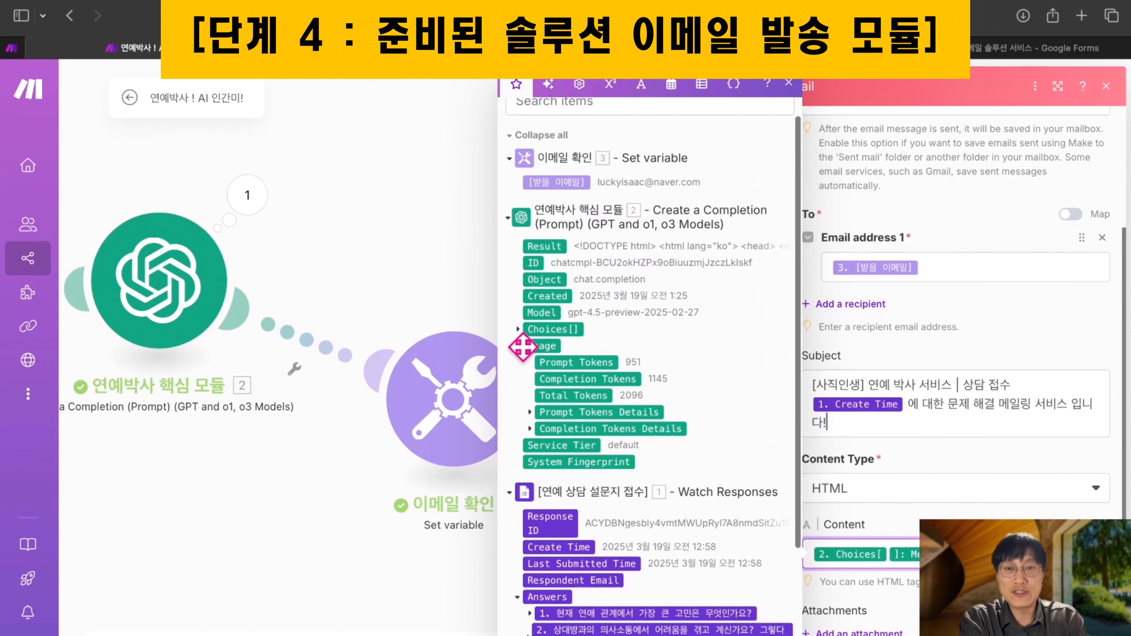
left_click(517, 330)
left_click(529, 412)
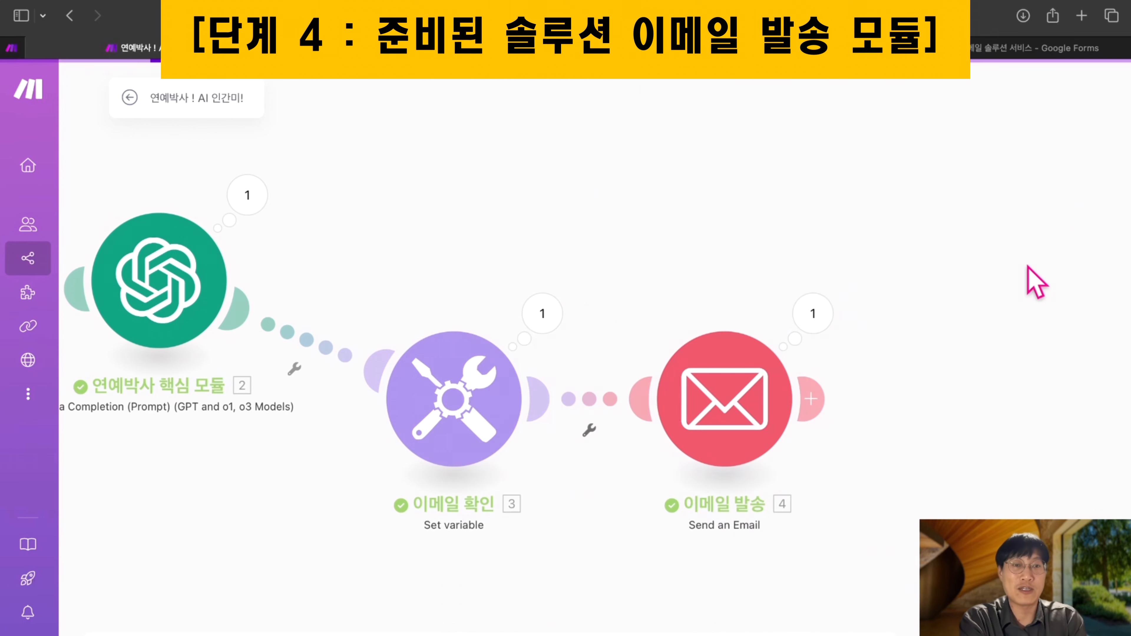
Set the [연예 상담 설문지 접수] trigger module to start from All responses and save the choice
right_click(190, 366)
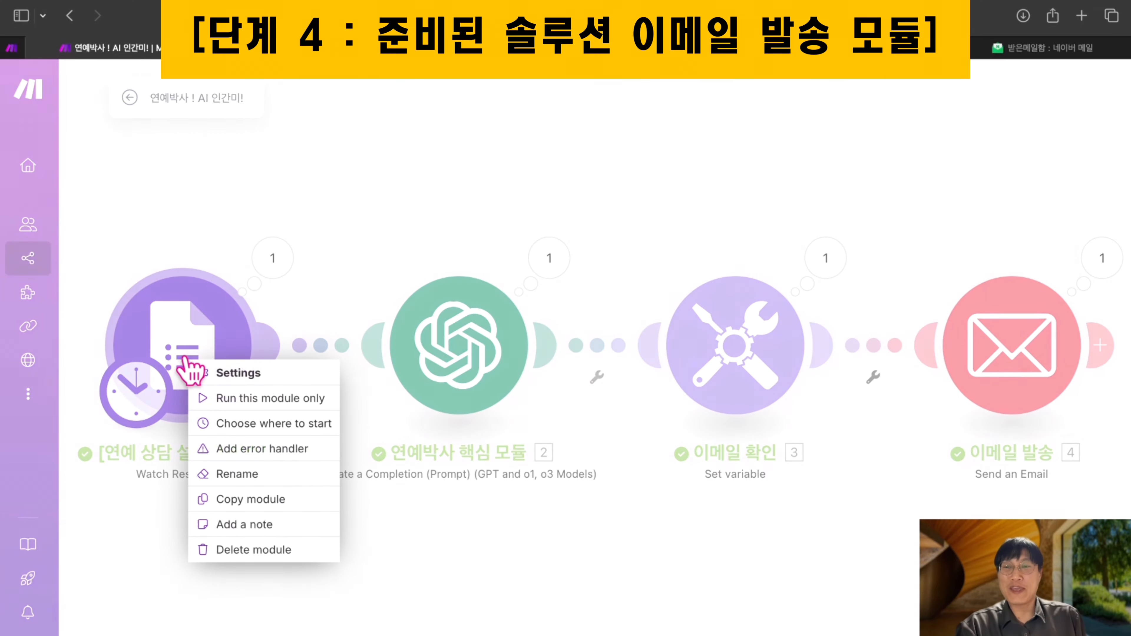
left_click(225, 376)
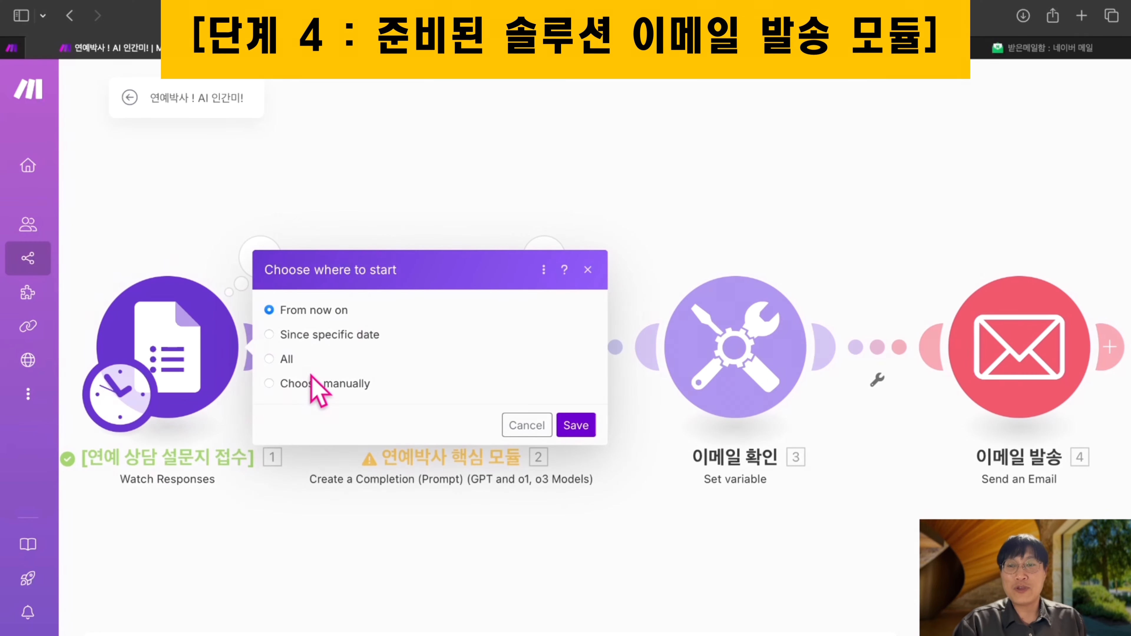
left_click(268, 360)
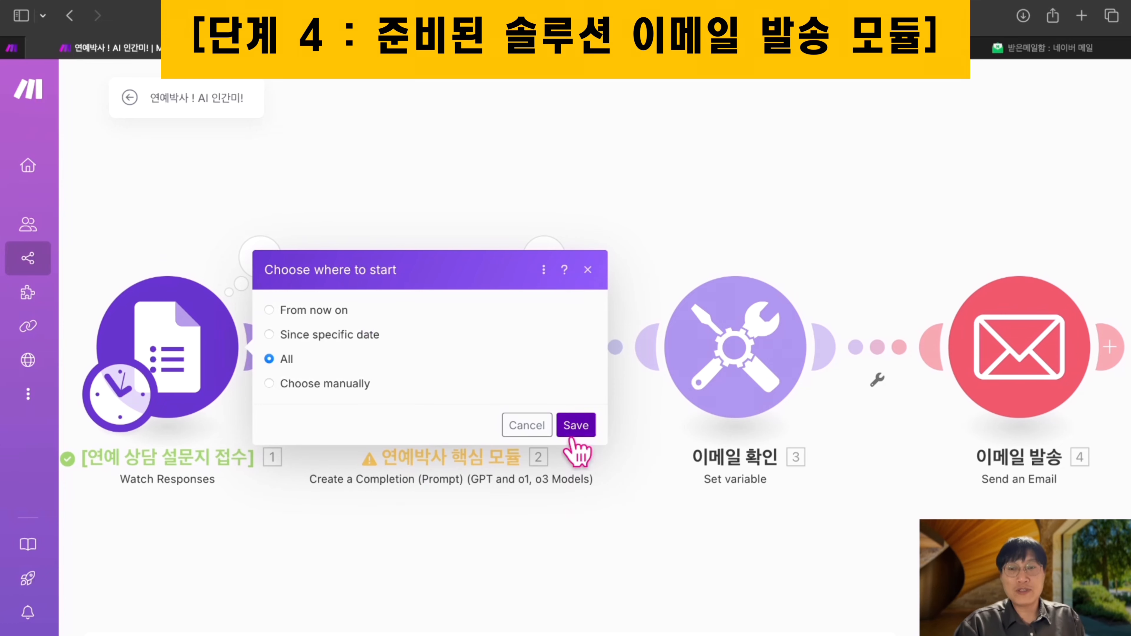
left_click(578, 427)
left_click(298, 635)
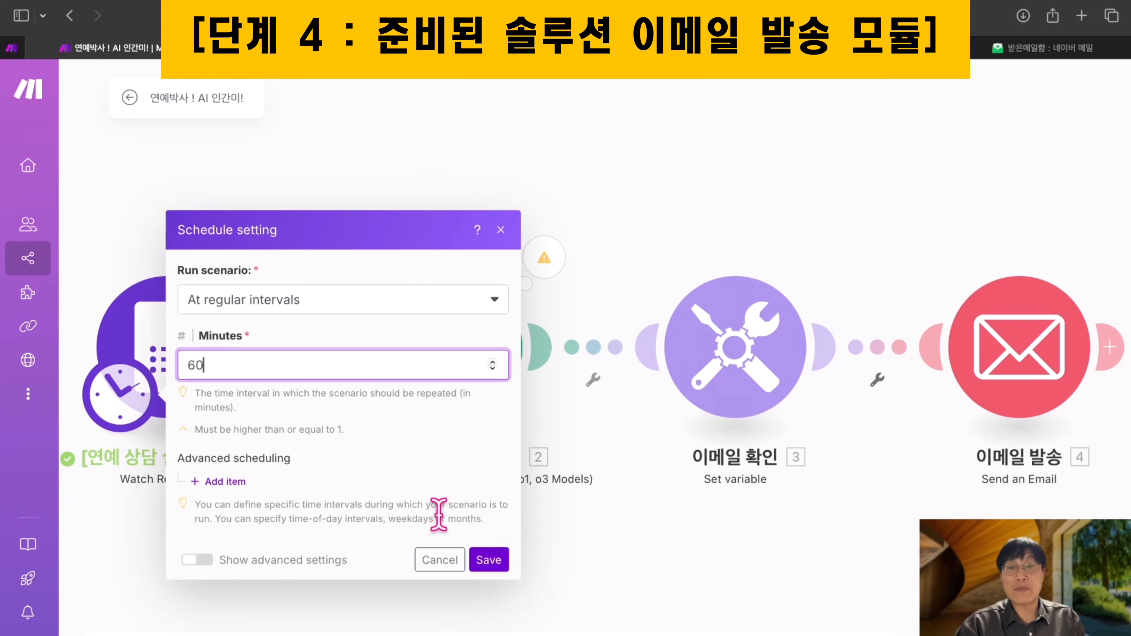
left_click_drag(209, 360, 182, 374)
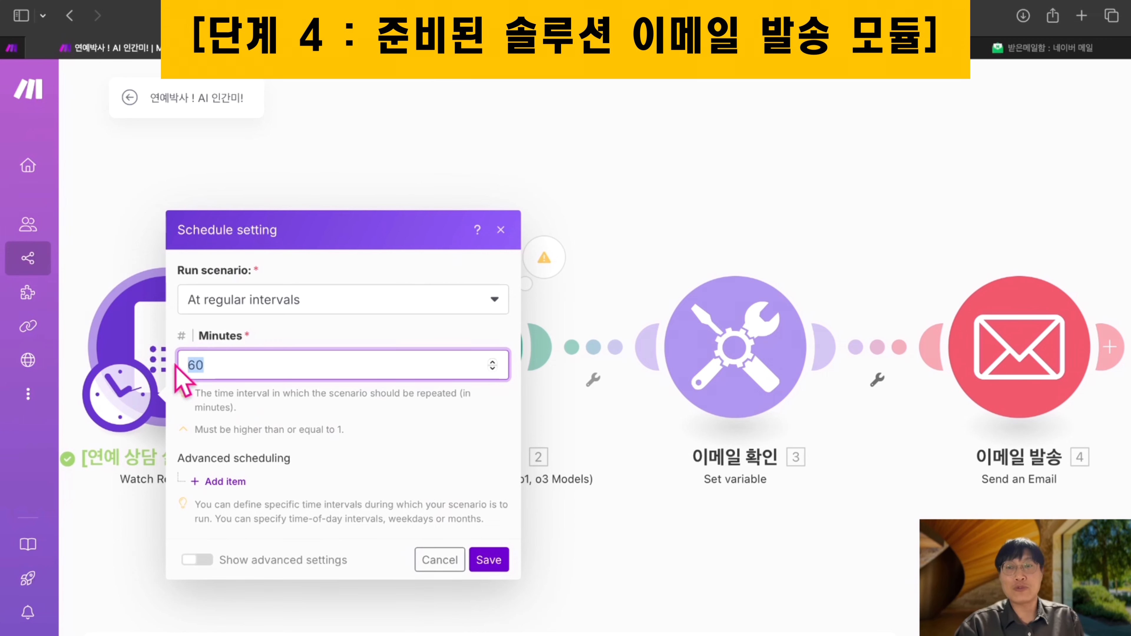
left_click(501, 229)
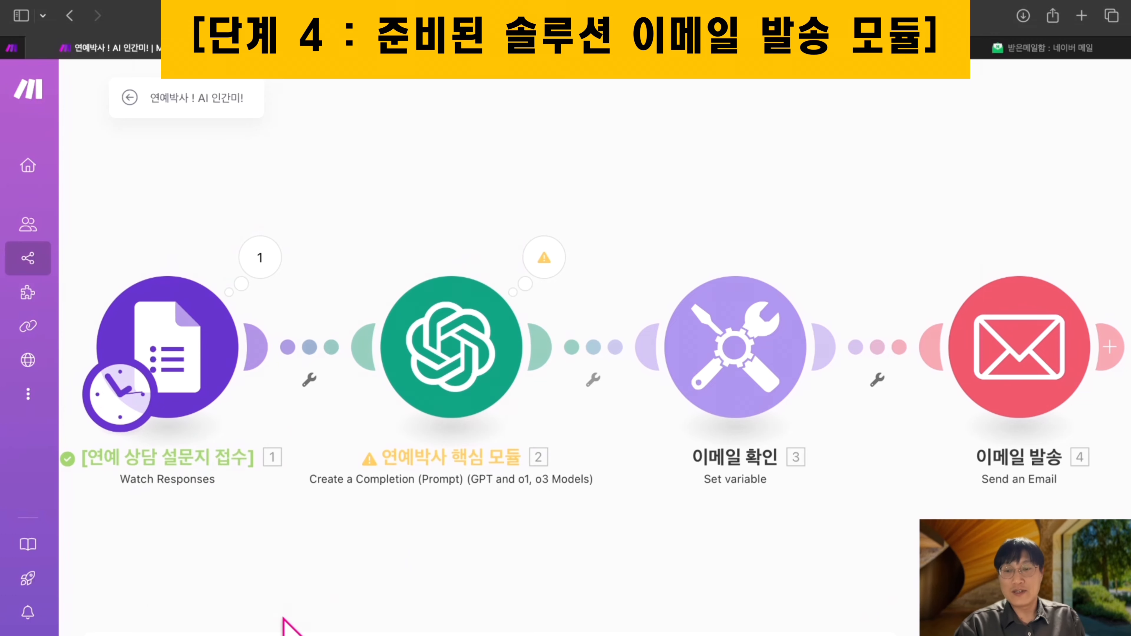
Set the scenario's regular run interval to 50 minutes in the schedule settings
left_click(290, 630)
left_click(298, 363)
key("BackSpace")
key("BackSpace")
type("50")
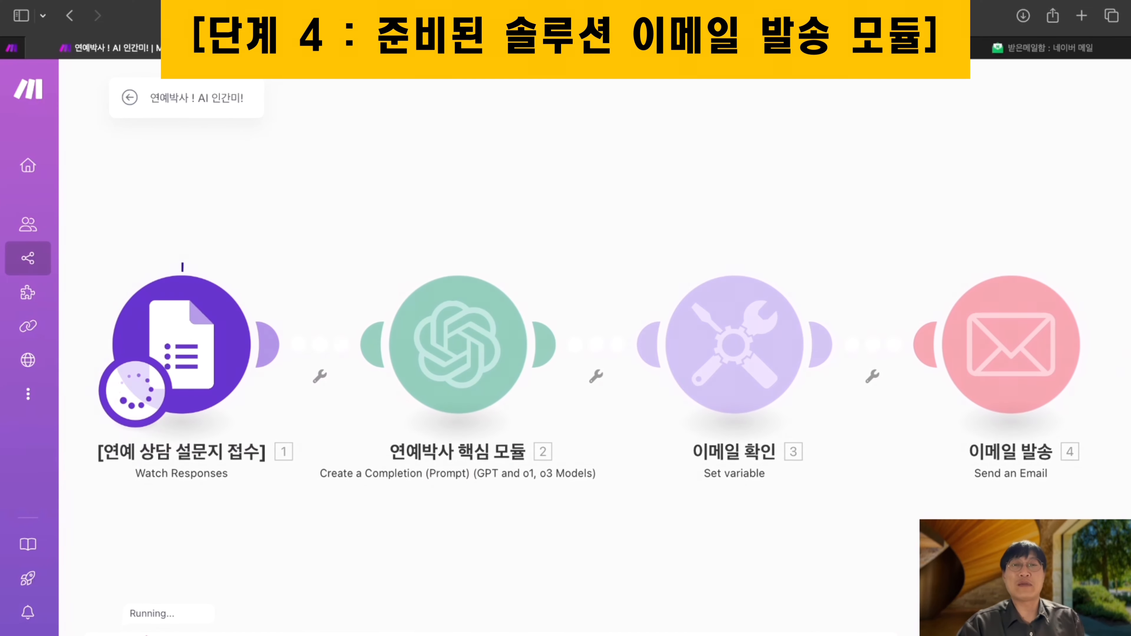
Inspect the output bundle of the [연예 상담 설문지 접수] module while the scenario runs
left_click(272, 258)
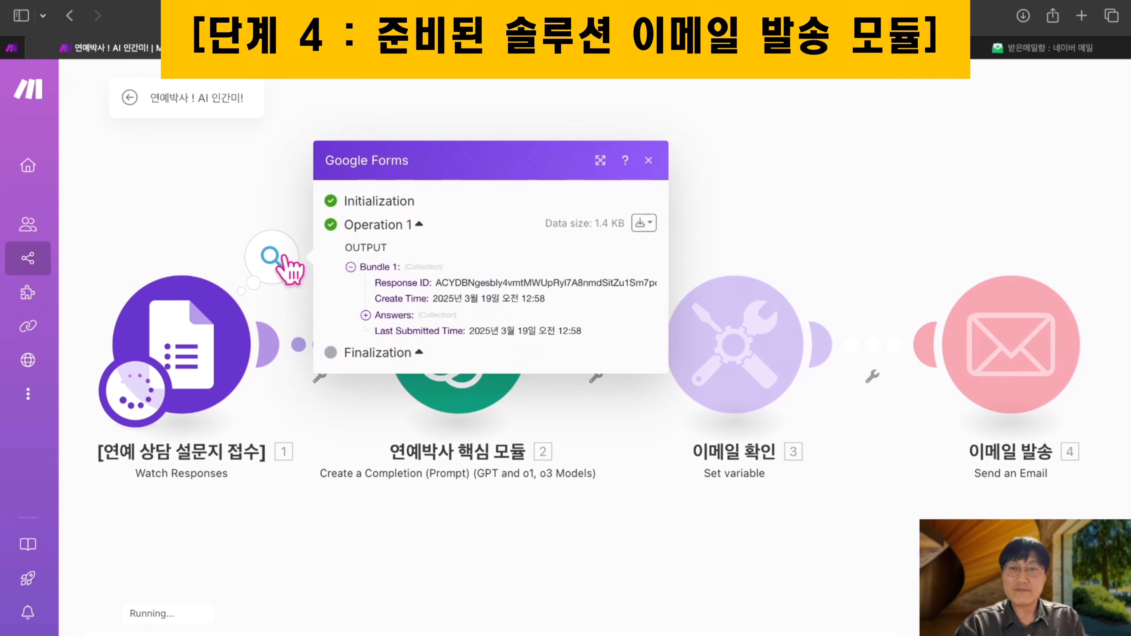
Examine the text answer to question 1 in the Answers collection of the [연예 상담 설문지 접수] output bundle
left_click(365, 315)
left_click(381, 324)
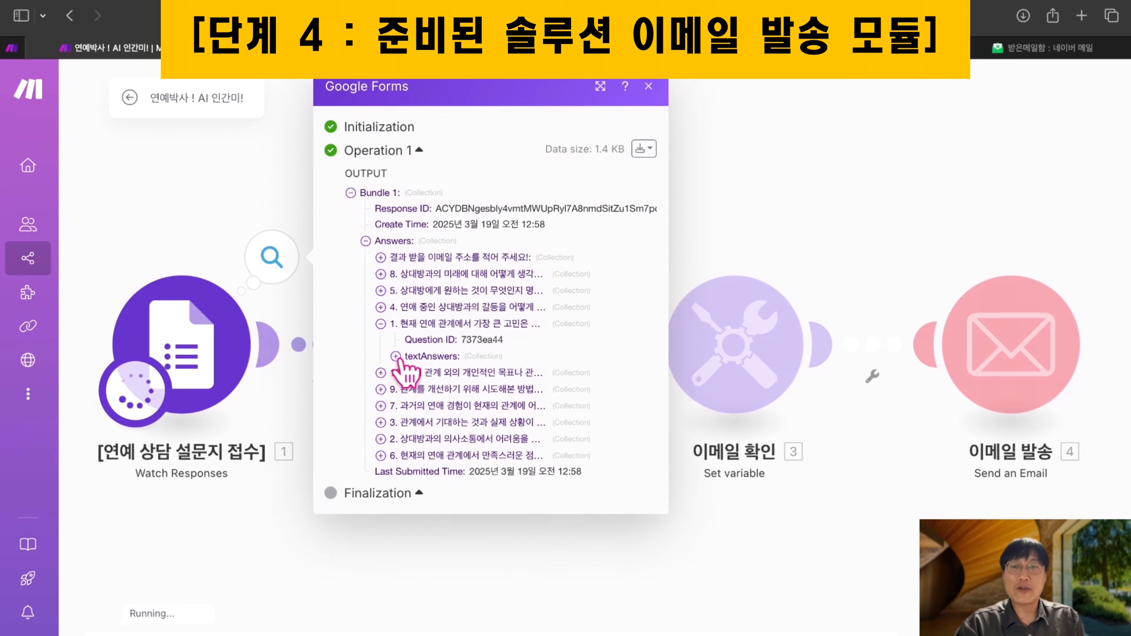
left_click(396, 356)
left_click(410, 373)
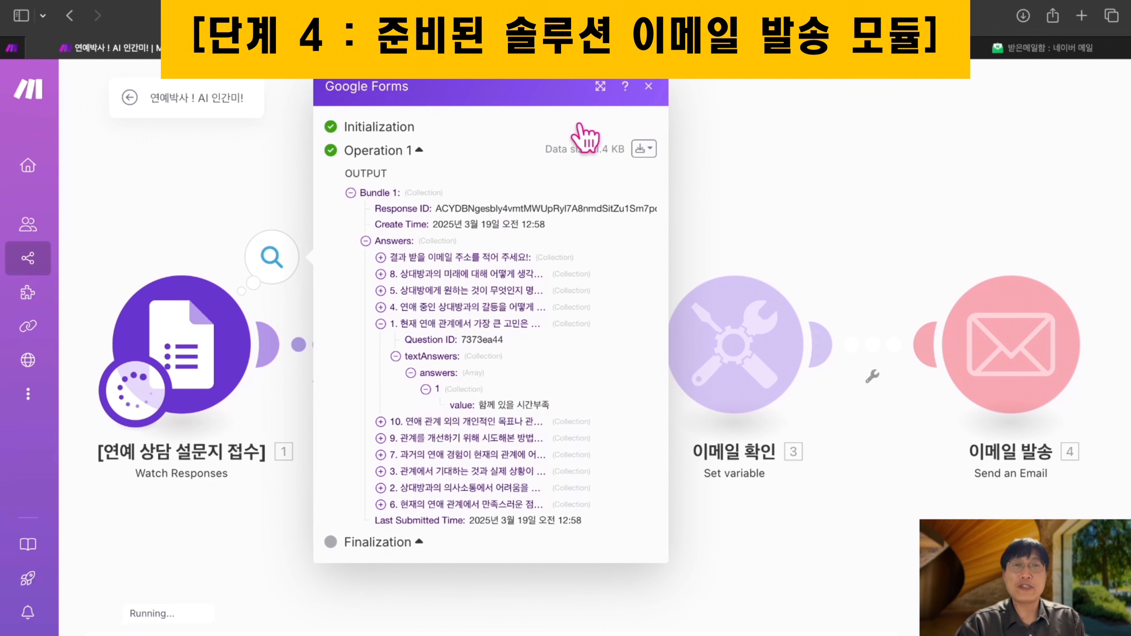
left_click(649, 87)
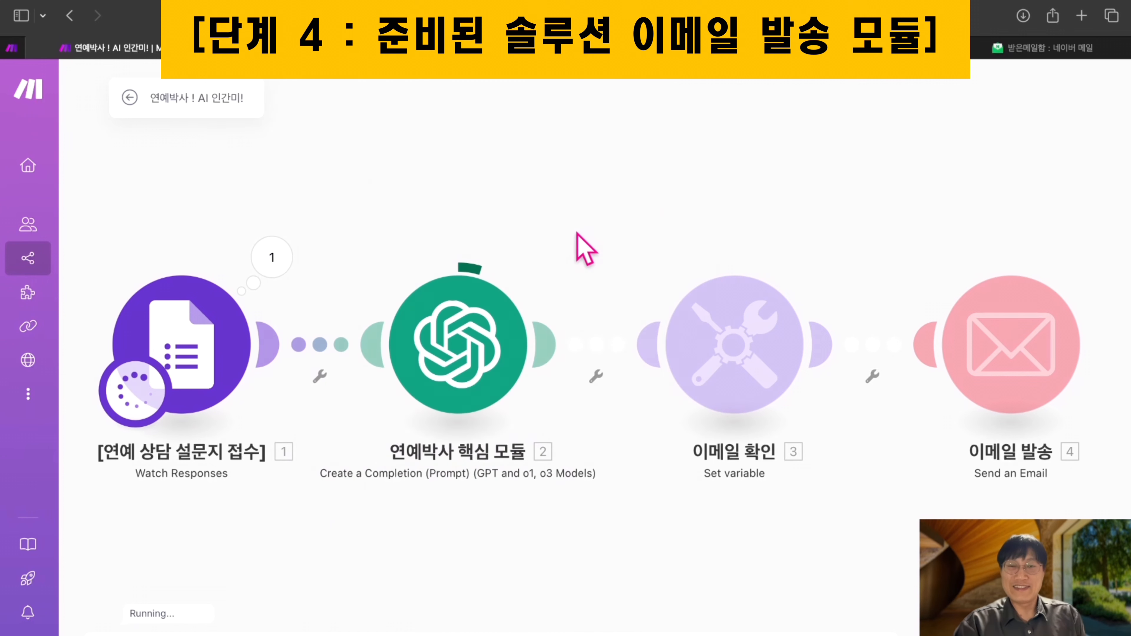
Inspect the input and output bundles of the 연예박사 핵심 모듈 GPT module's run
left_click(549, 261)
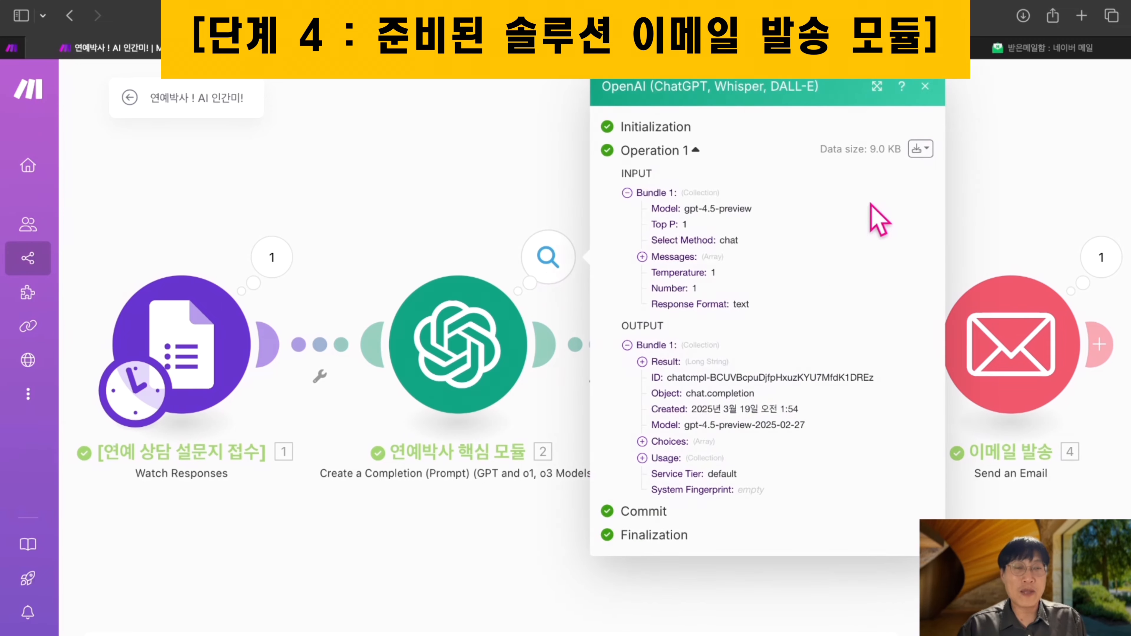
left_click(925, 86)
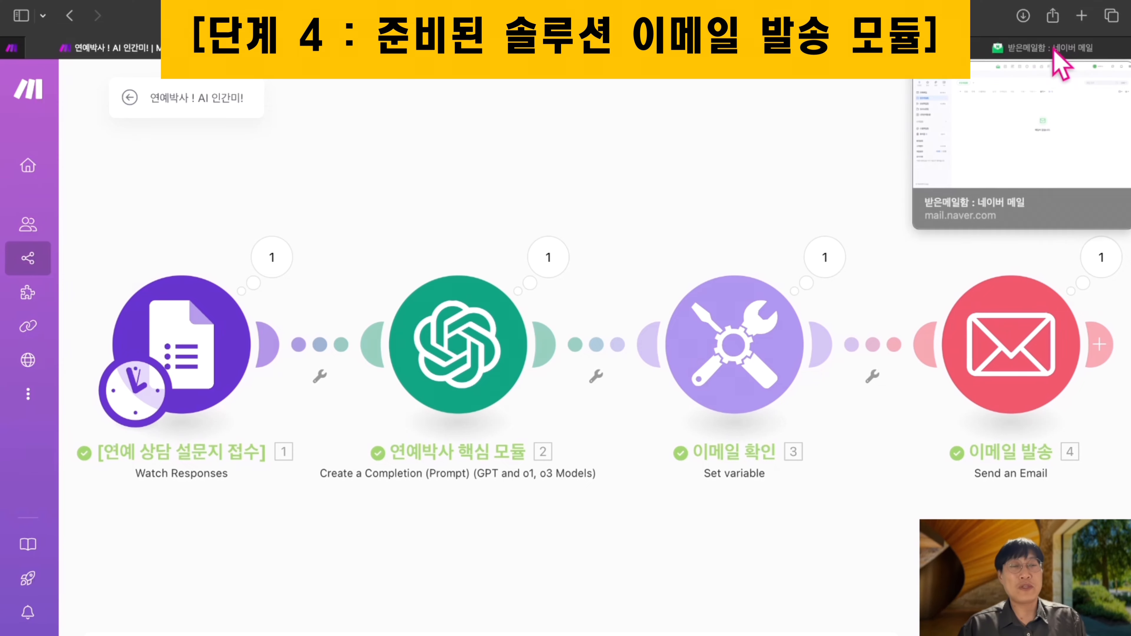
Switch to Naver Mail, open the received [사직인생] 연예 박사 서비스 email and read through its body
left_click(1042, 55)
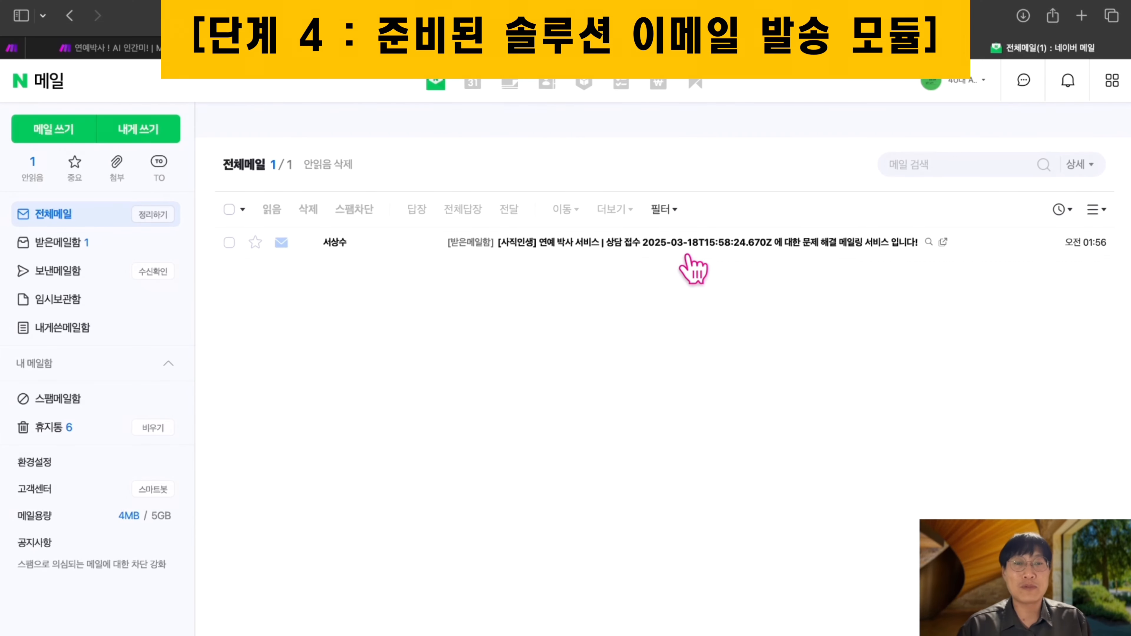
left_click(755, 244)
scroll(714, 286, "down", 2)
scroll(669, 298, "down", 8)
left_click_drag(252, 297, 635, 356)
left_click(694, 370)
Examine the 실천할 수 있는 사항 list under 조언 및 해결책 in the email, and return to the Make scenario
scroll(716, 350, "up", 2)
scroll(715, 353, "up", 2)
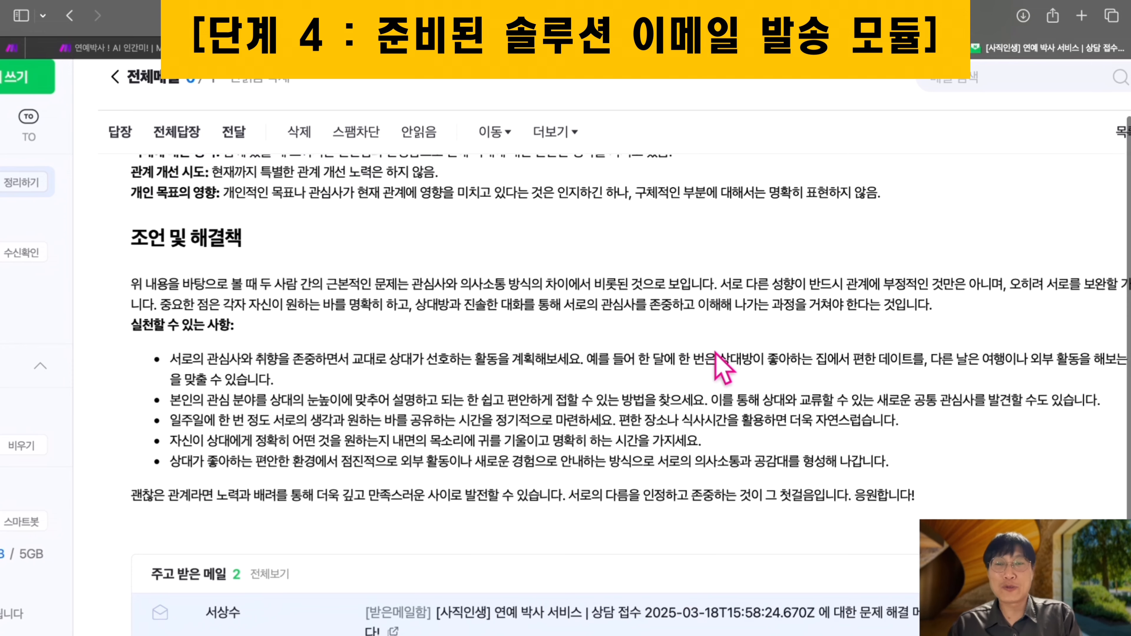
scroll(715, 353, "up", 2)
left_click_drag(342, 332, 448, 455)
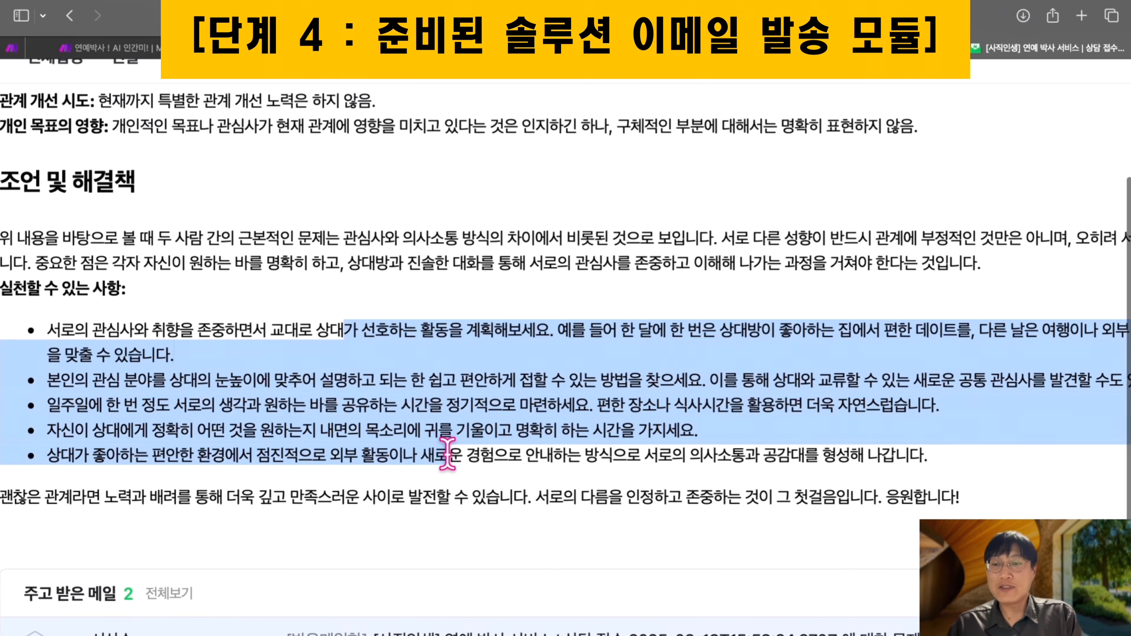
left_click(447, 454)
left_click(114, 47)
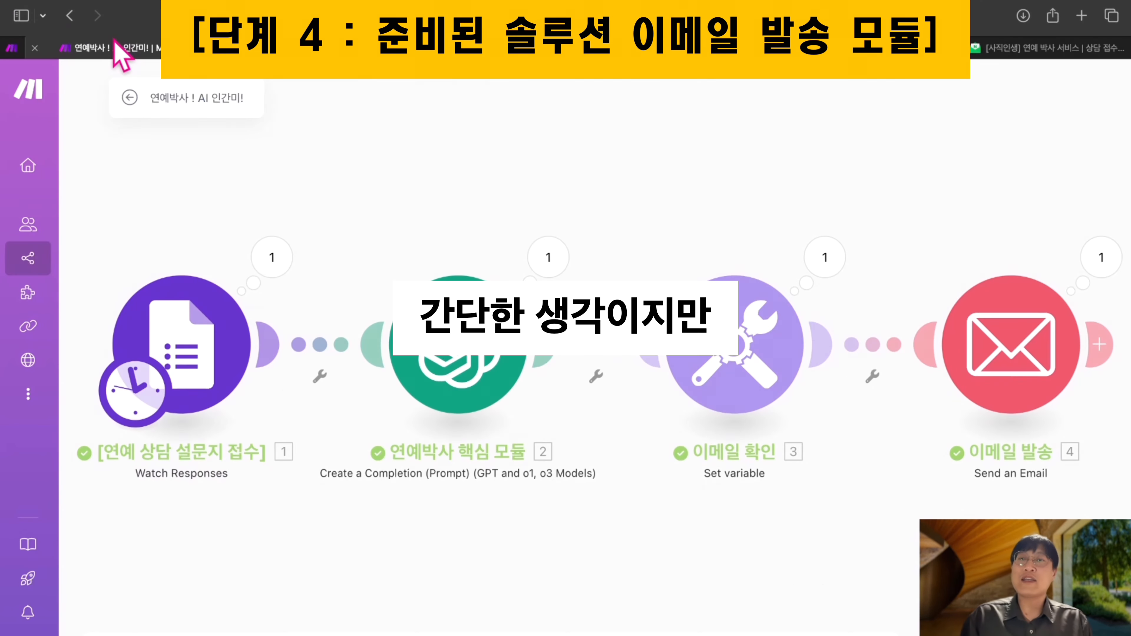